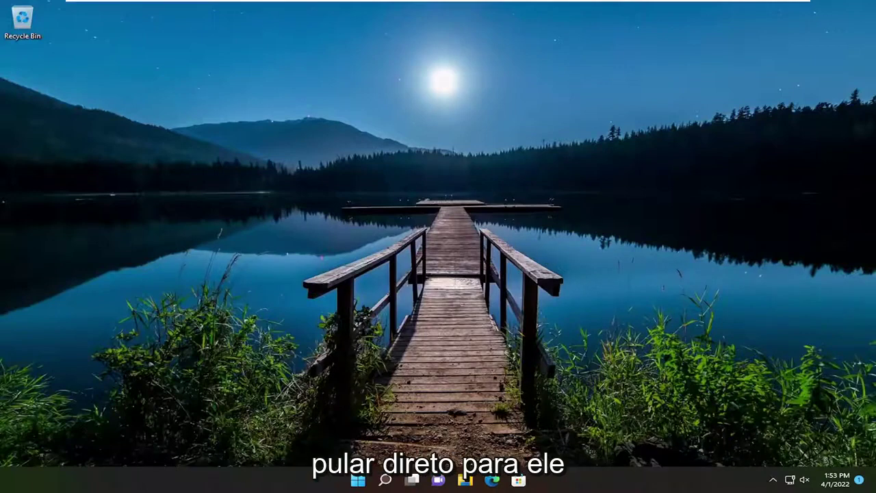
- Search for 'troubleshoot' and open the Other troubleshooters list in Settings
{"action": "left_click", "coordinate": [387, 481]}
{"action": "type", "text": "troublesho"}
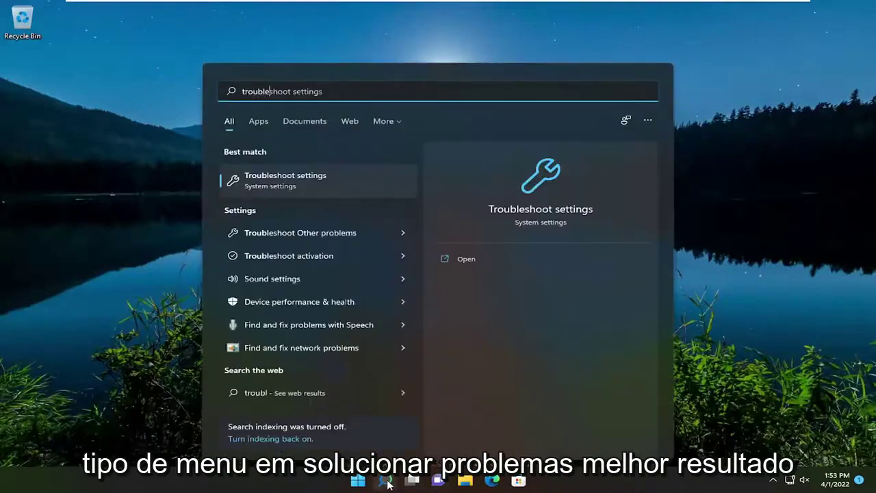
{"action": "type", "text": "ot"}
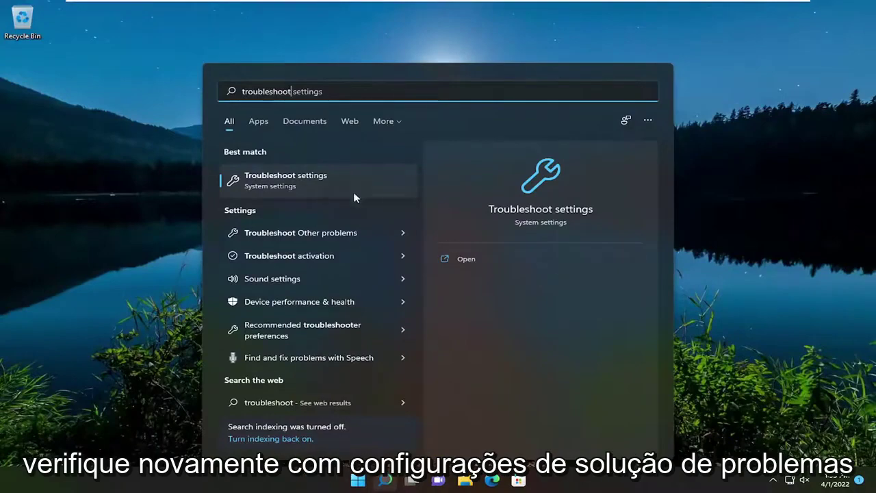
{"action": "left_click", "coordinate": [287, 182]}
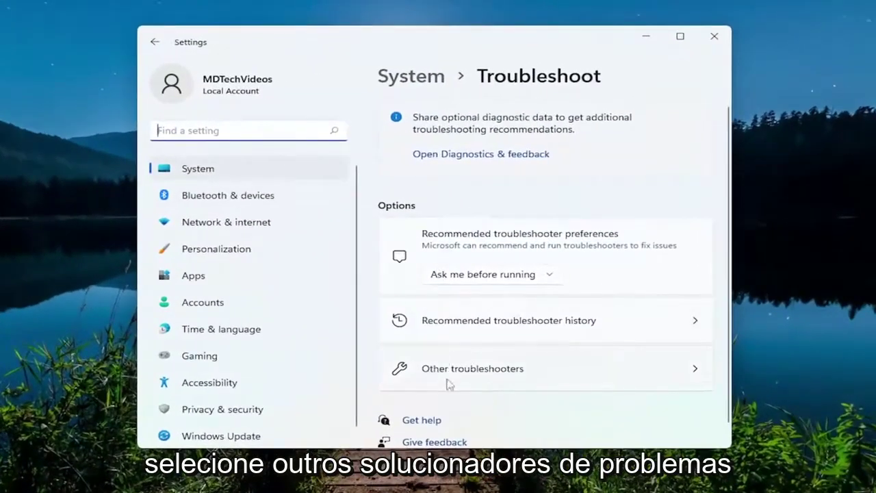
{"action": "left_click", "coordinate": [464, 374]}
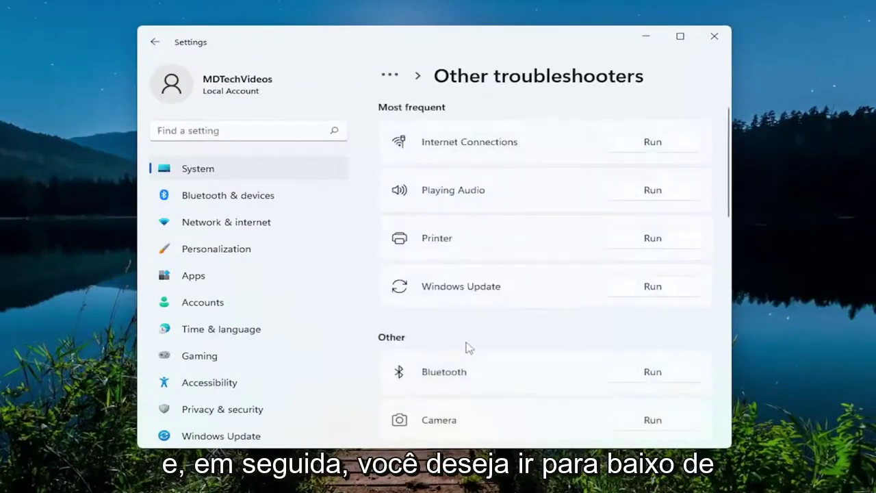
- Run the Network Adapter troubleshooter on all network adapters and close it when no problem is found
{"action": "scroll", "coordinate": [460, 341], "scroll_direction": "down", "scroll_amount": 5}
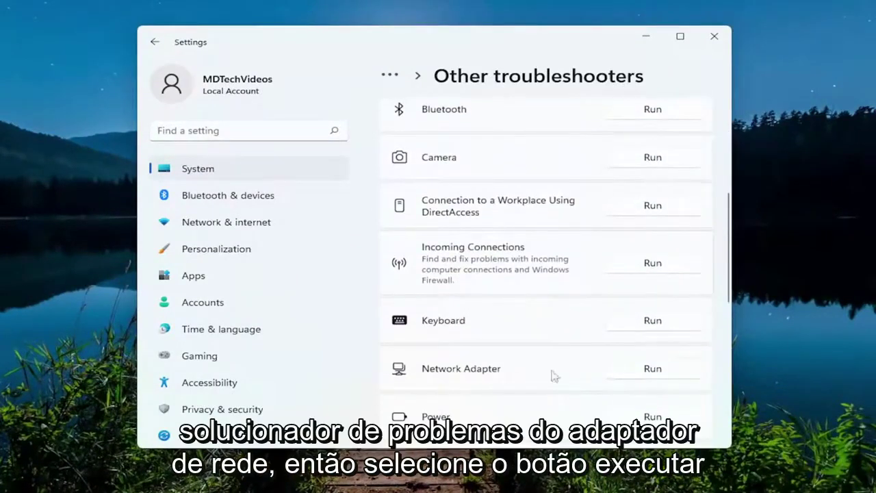
{"action": "left_click", "coordinate": [647, 368]}
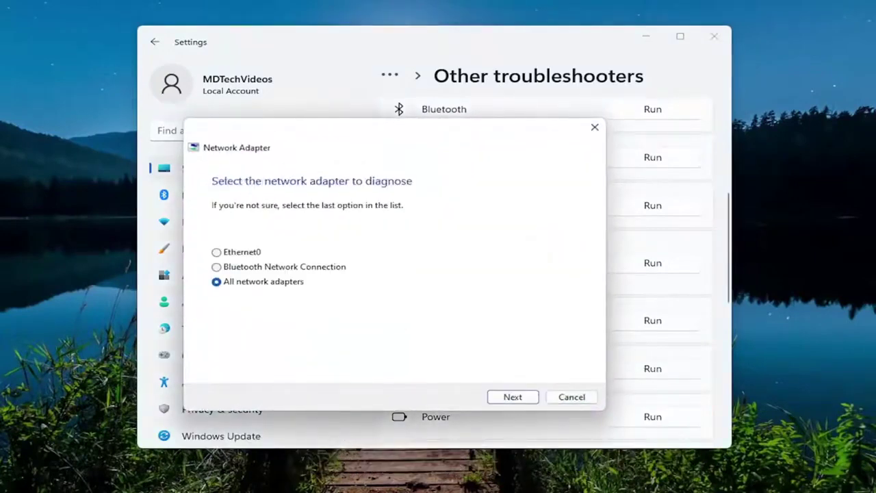
{"action": "left_click", "coordinate": [255, 268]}
{"action": "left_click", "coordinate": [514, 397]}
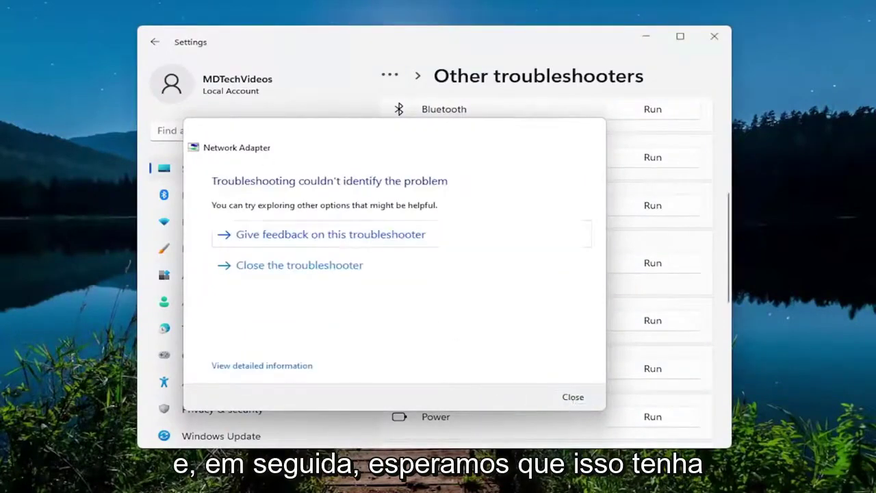
{"action": "left_click", "coordinate": [299, 265]}
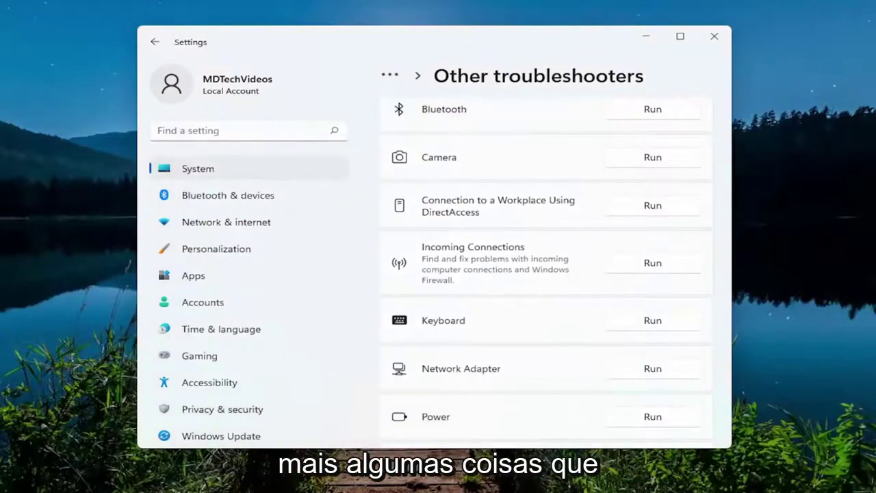
- Close Settings, launch Device Manager and expand the Network adapters category
{"action": "key", "text": "alt+F4"}
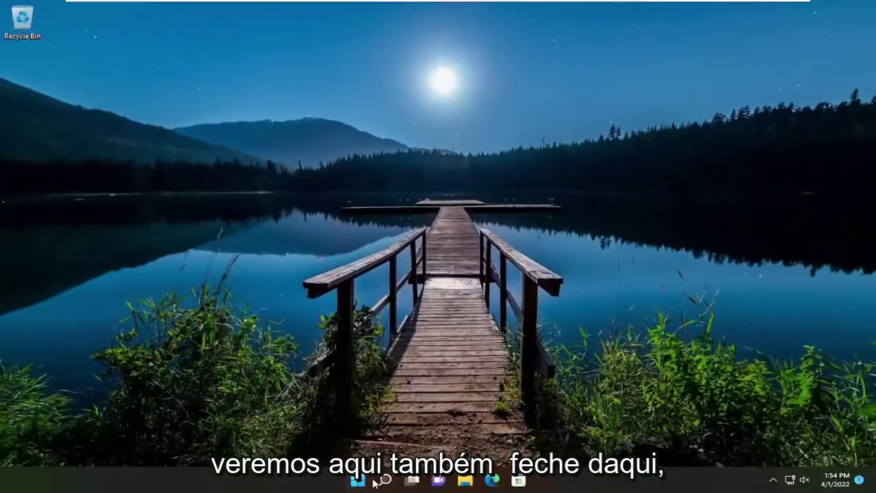
{"action": "left_click", "coordinate": [382, 483]}
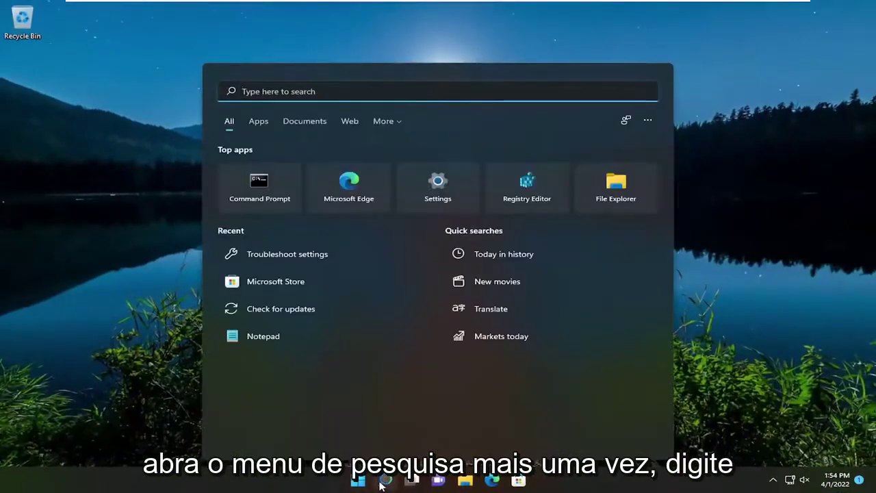
{"action": "type", "text": "device manager"}
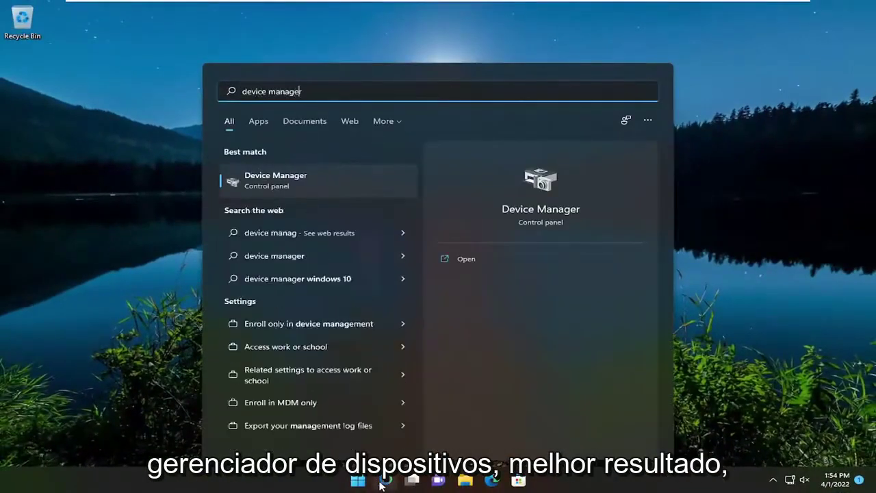
{"action": "left_click", "coordinate": [287, 181]}
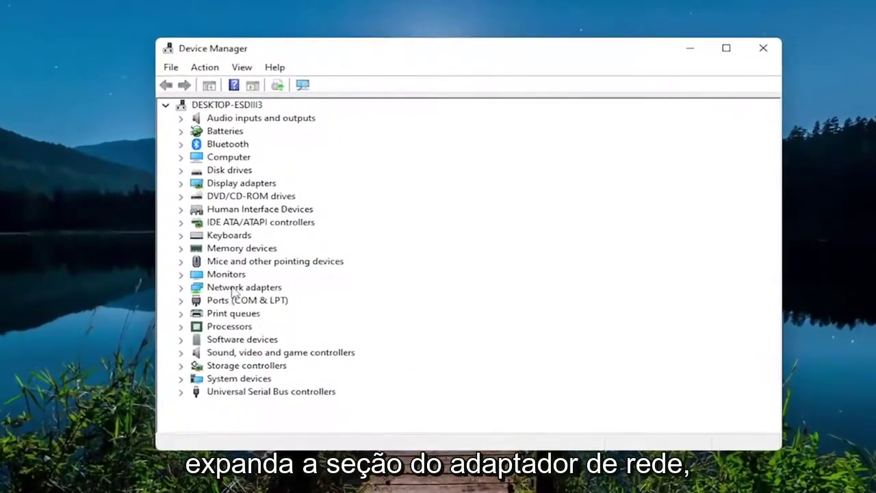
{"action": "double_click", "coordinate": [271, 257]}
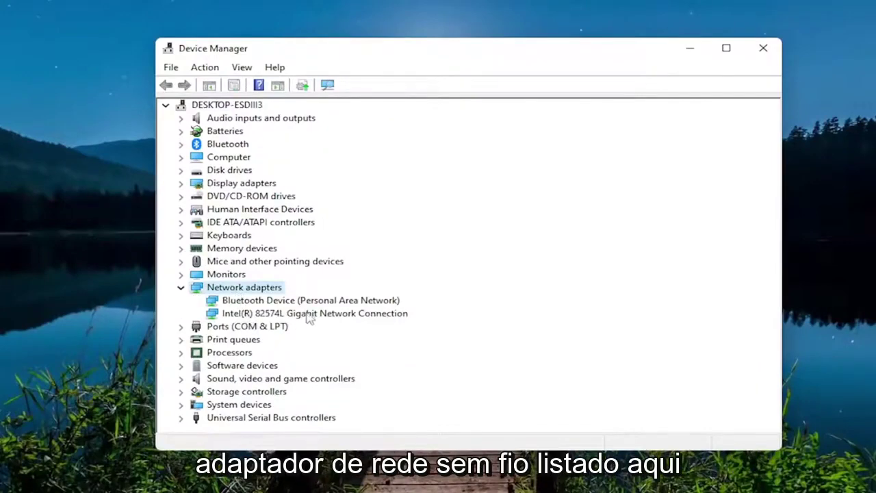
- Reinstall the Intel(R) 82574L Gigabit Network Connection driver from the compatible list, then close Device Manager
{"action": "left_click", "coordinate": [280, 312]}
{"action": "right_click", "coordinate": [274, 317]}
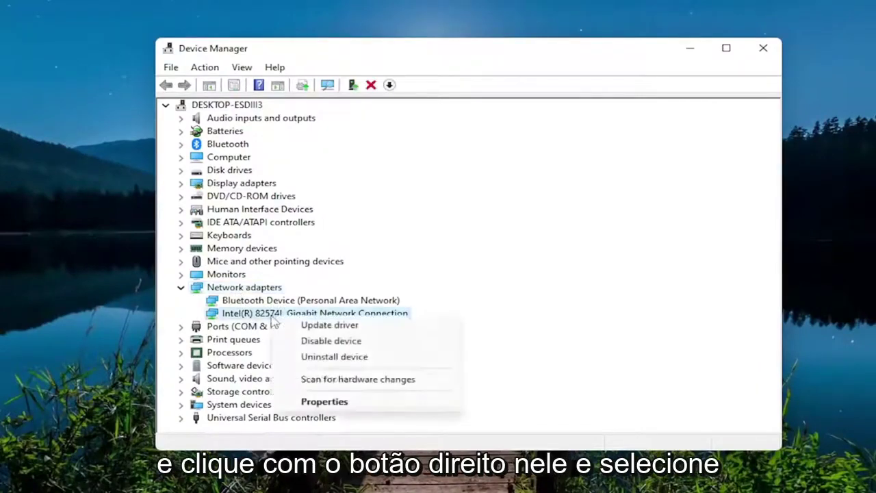
{"action": "left_click", "coordinate": [322, 326]}
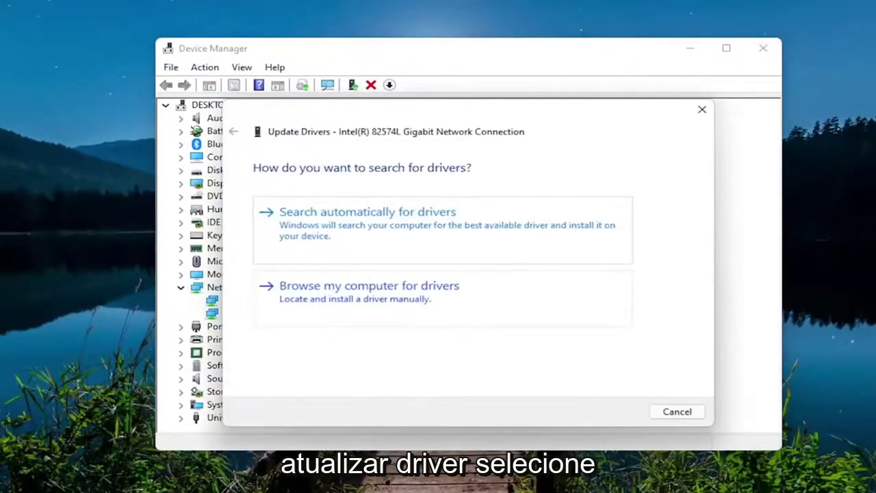
{"action": "left_click", "coordinate": [354, 291]}
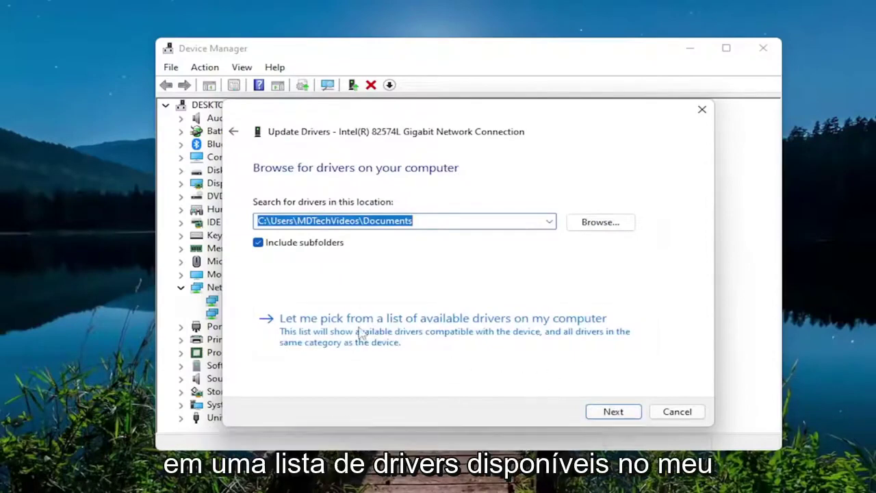
{"action": "left_click", "coordinate": [500, 333]}
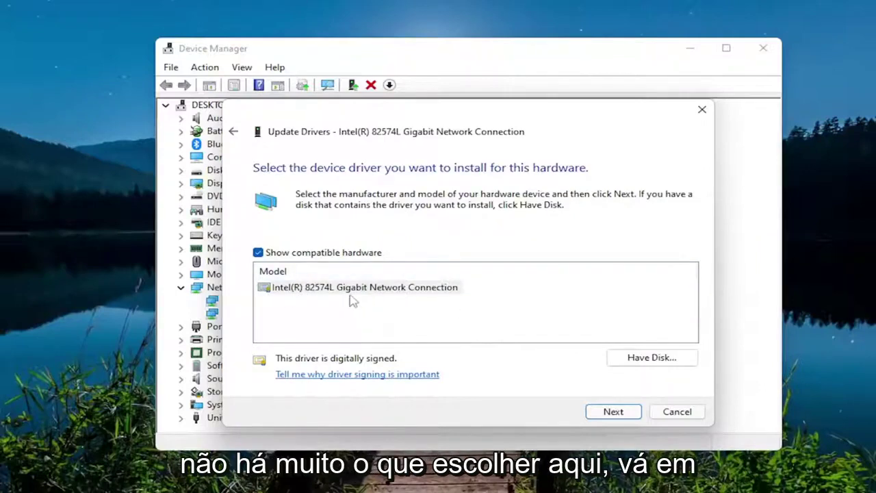
{"action": "left_click", "coordinate": [618, 413]}
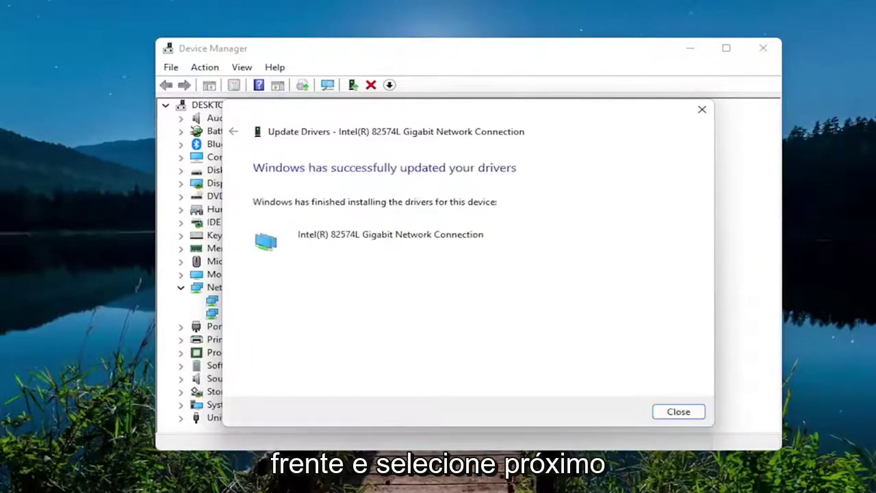
{"action": "left_click", "coordinate": [676, 413]}
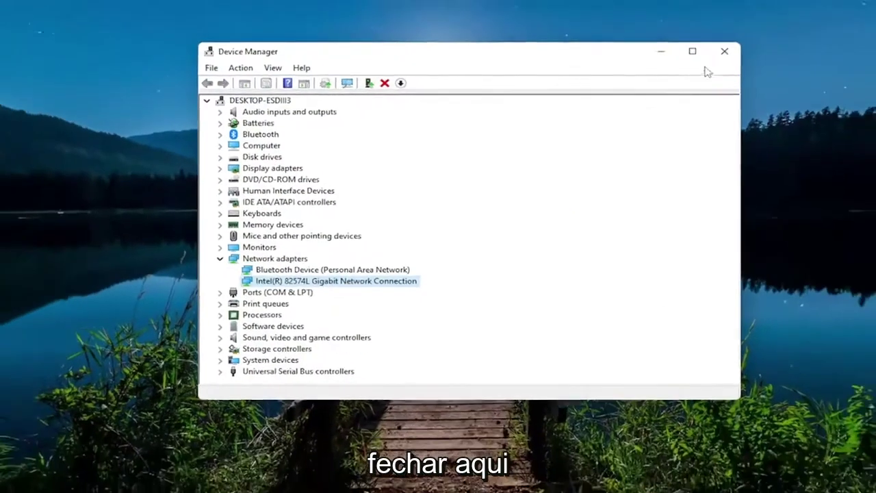
{"action": "left_click", "coordinate": [764, 48]}
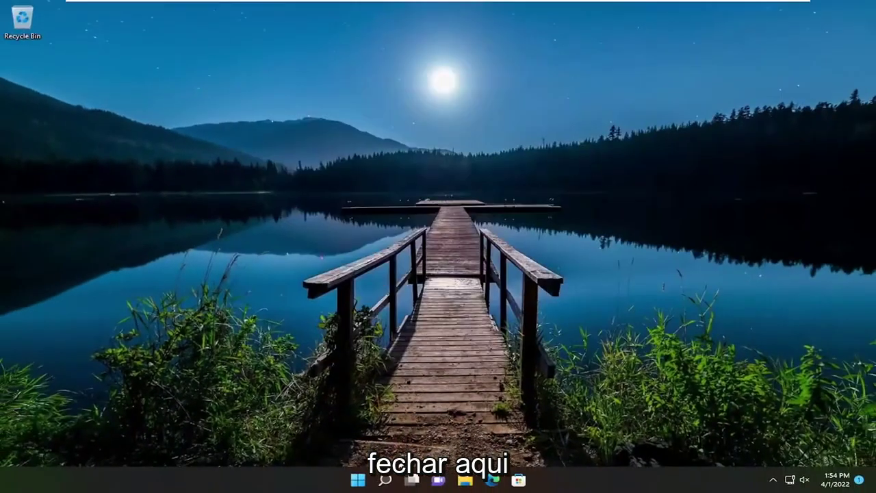
- Open Command Prompt as administrator and flush the DNS cache with ipconfig /flushdns
{"action": "left_click", "coordinate": [384, 482]}
{"action": "type", "text": "cmd"}
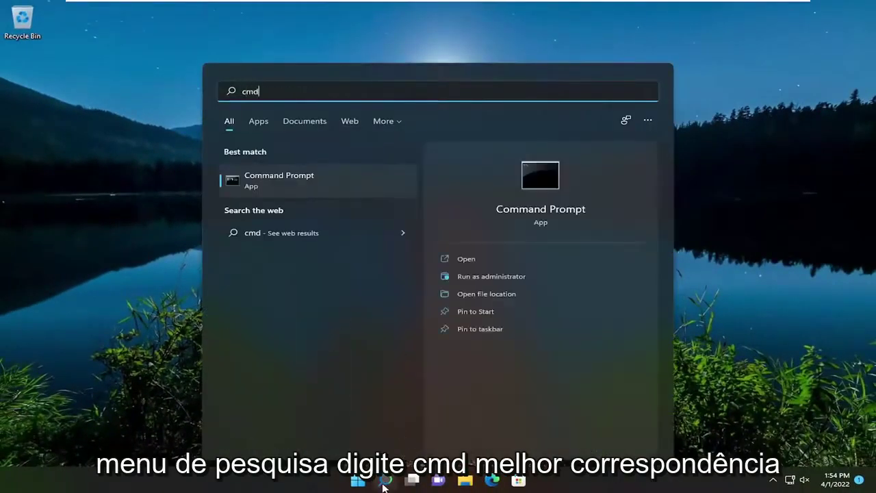
{"action": "right_click", "coordinate": [267, 178]}
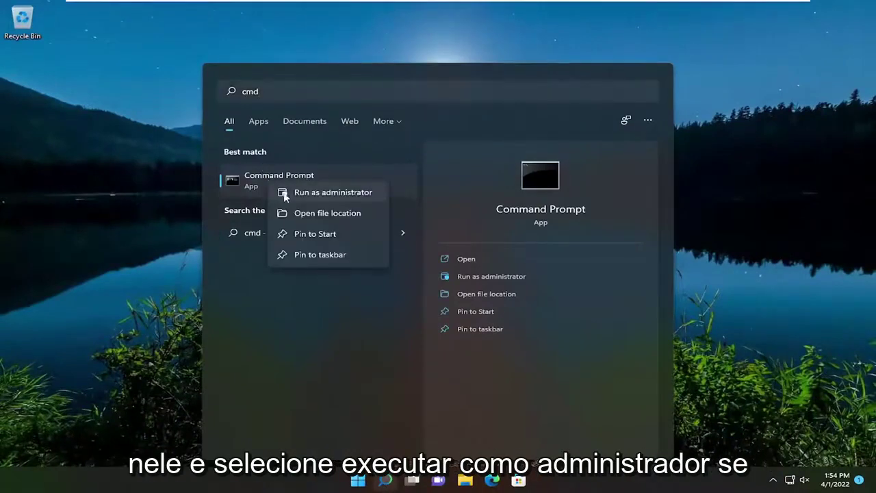
{"action": "left_click", "coordinate": [344, 195]}
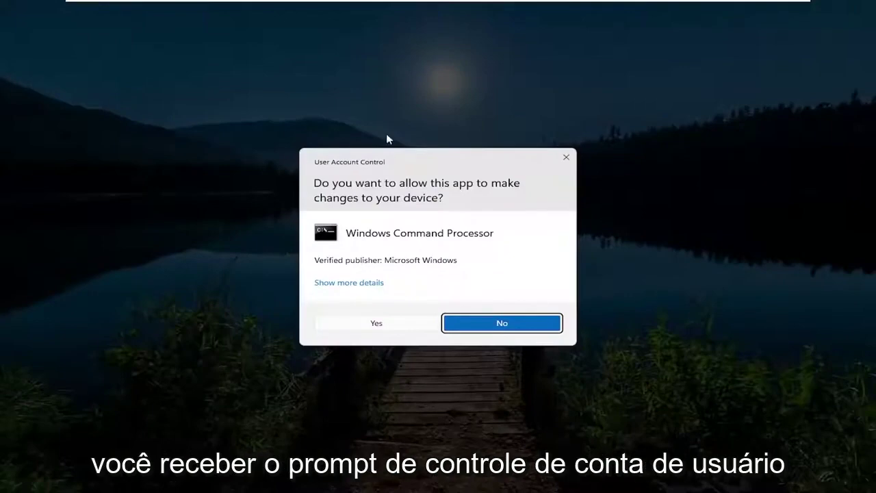
{"action": "left_click", "coordinate": [380, 324]}
{"action": "left_click_drag", "start_coordinate": [308, 85], "coordinate": [383, 73]}
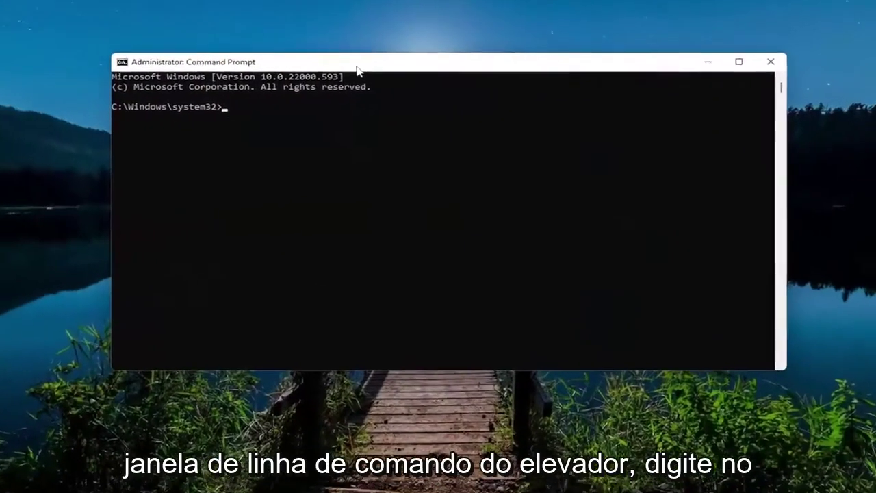
{"action": "type", "text": "ip"}
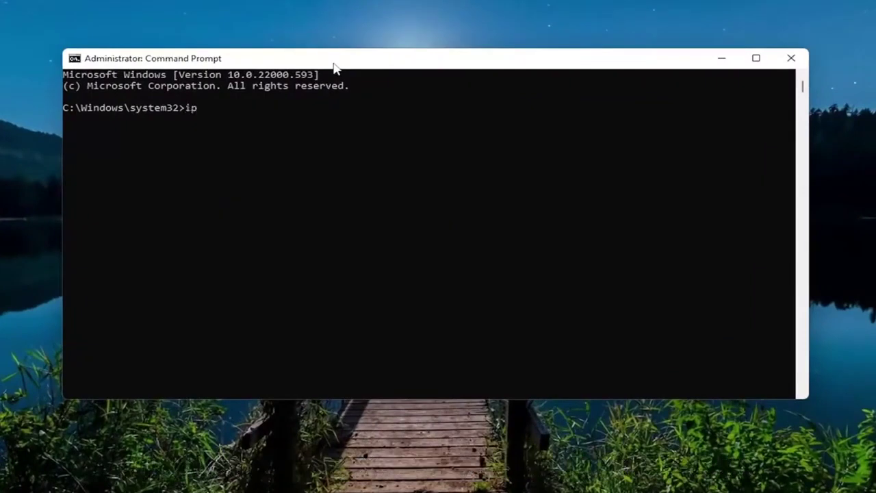
{"action": "type", "text": "config /flushdns"}
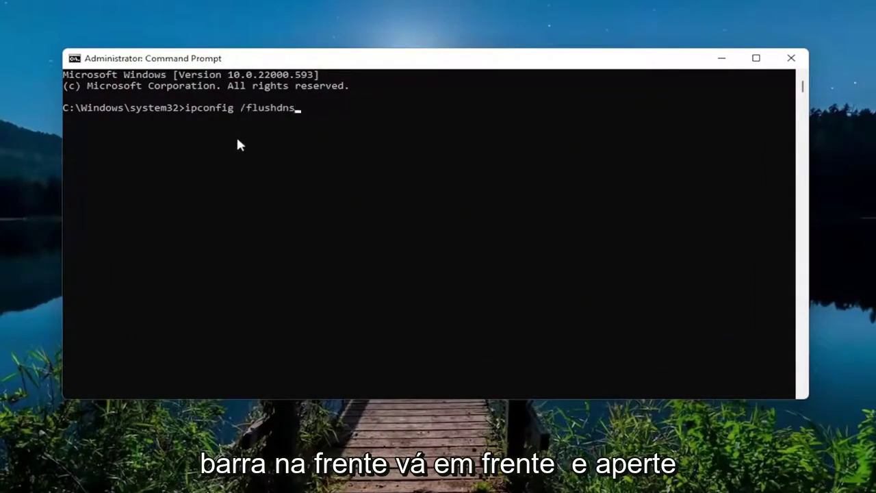
{"action": "key", "text": "Return"}
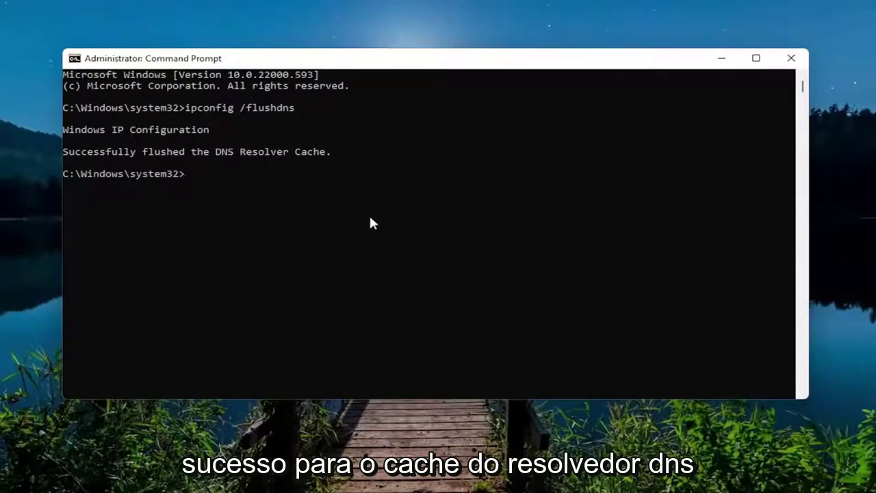
- Run netsh winsock reset, then close the Command Prompt window
{"action": "type", "text": "netsh wi"}
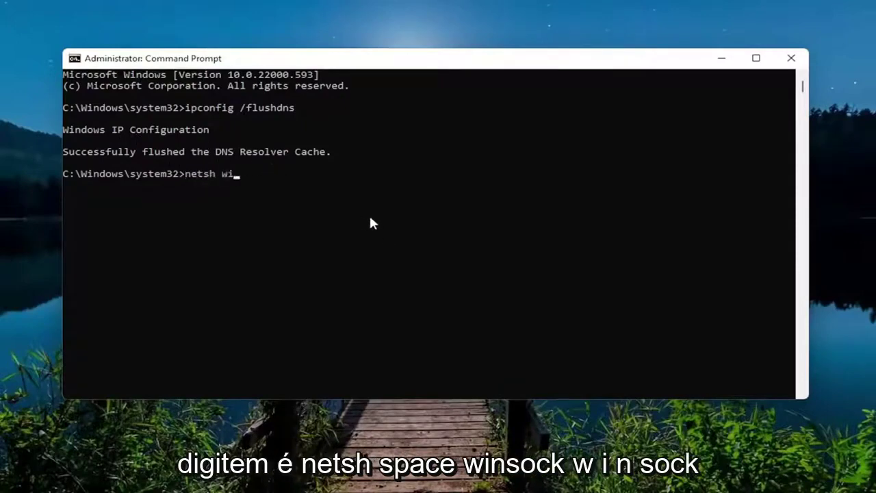
{"action": "type", "text": "nsock reset"}
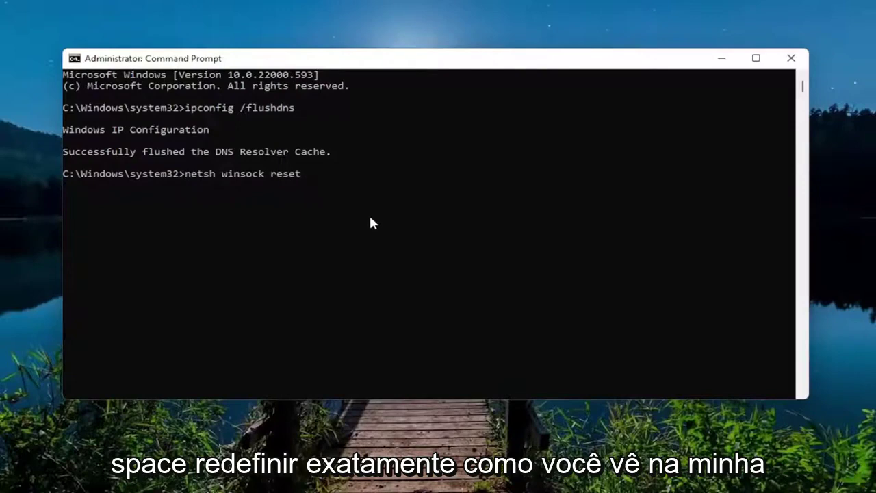
{"action": "key", "text": "Return"}
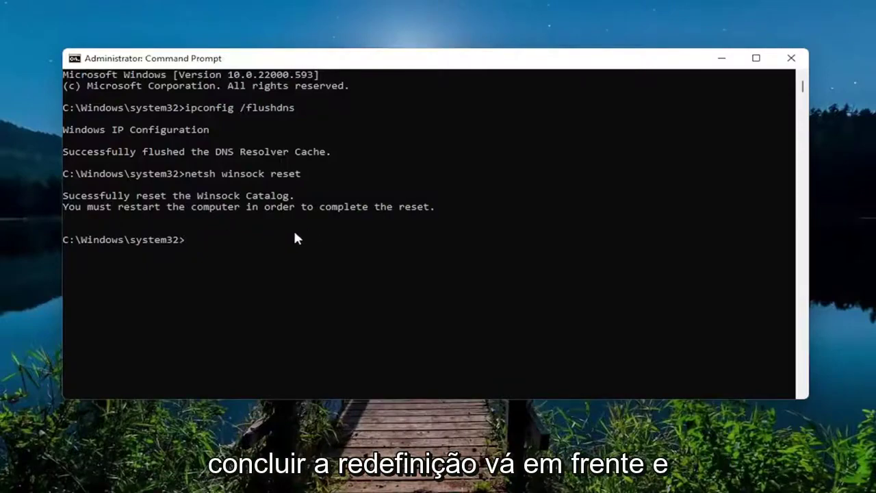
{"action": "left_click", "coordinate": [792, 58]}
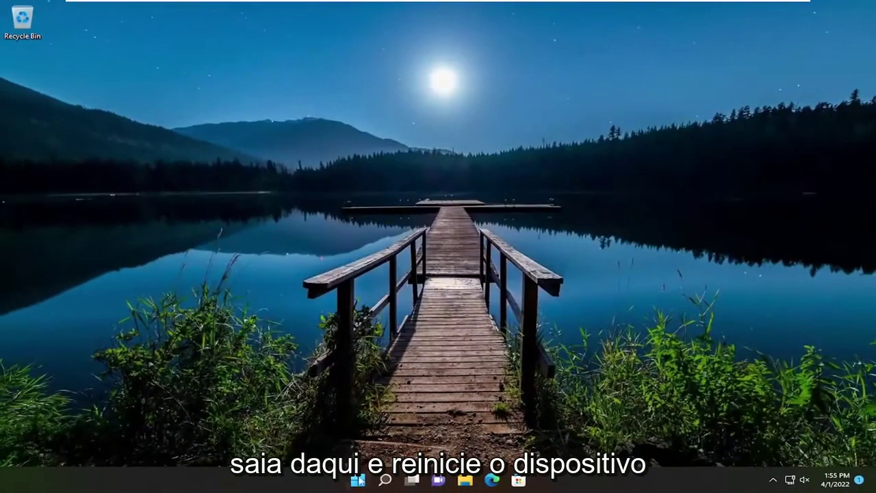
- Restart the PC from the Start button's Shut down or sign out menu
{"action": "right_click", "coordinate": [358, 479]}
{"action": "mouse_move", "coordinate": [377, 436]}
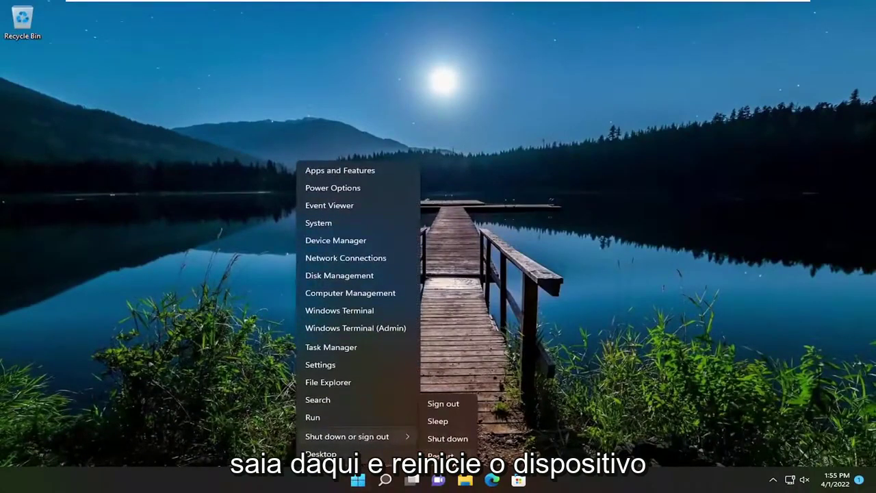
{"action": "left_click", "coordinate": [441, 456]}
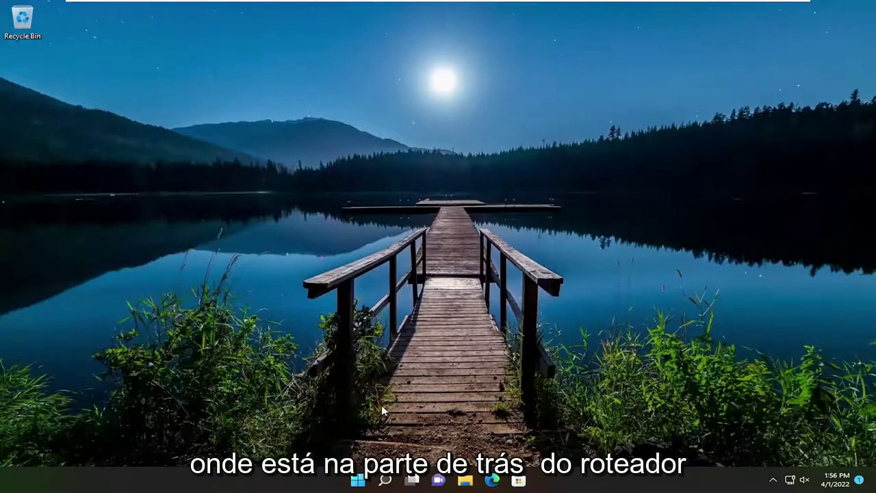
- Open Settings and go to Network & internet > Advanced network settings > Network reset
{"action": "left_click", "coordinate": [385, 481]}
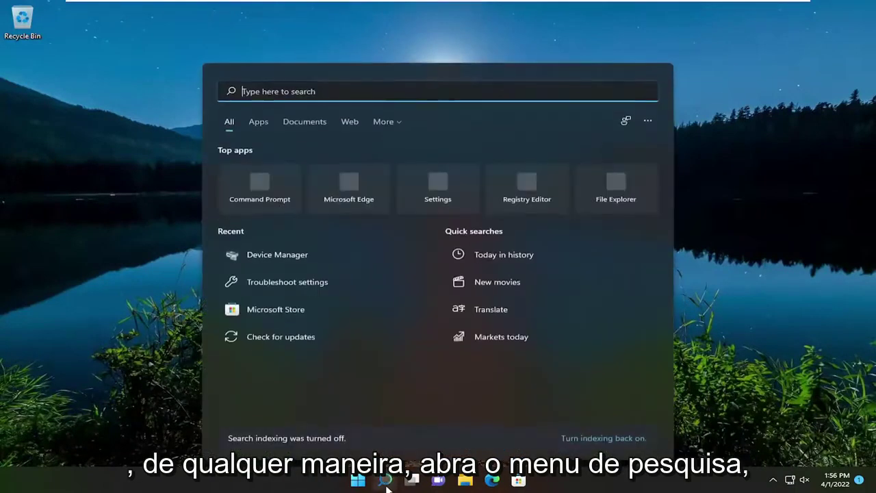
{"action": "type", "text": "settings"}
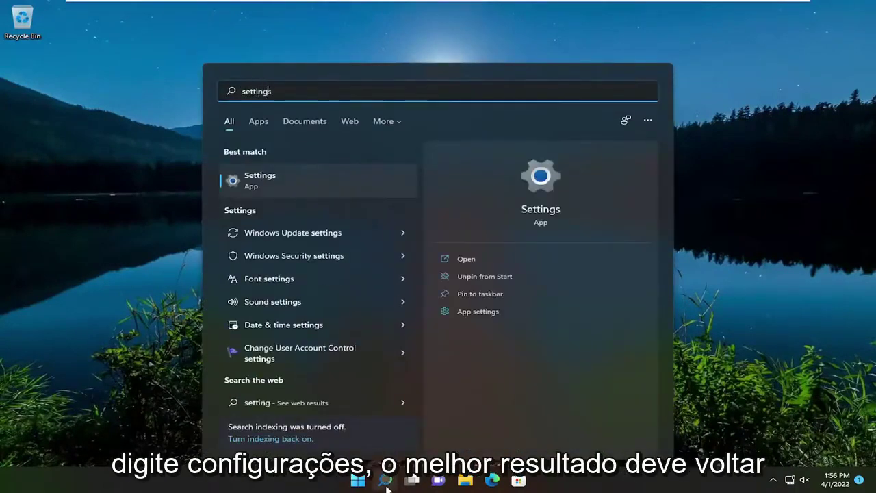
{"action": "left_click", "coordinate": [261, 178]}
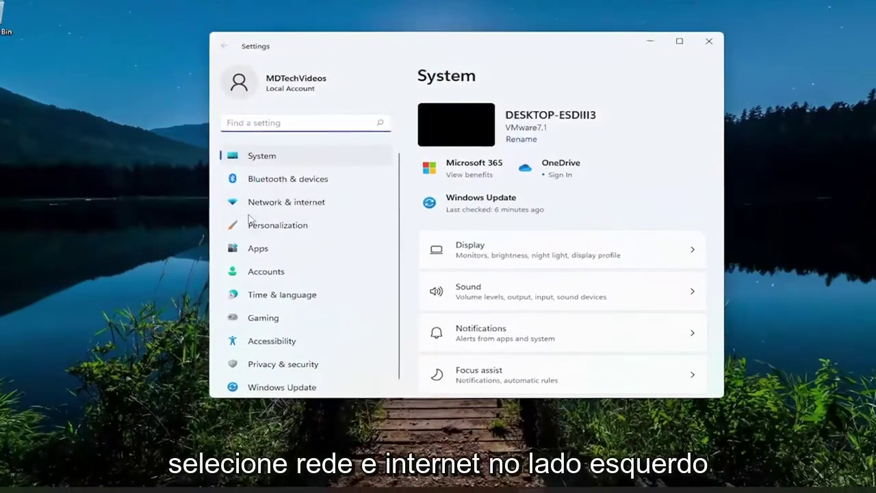
{"action": "left_click", "coordinate": [279, 203]}
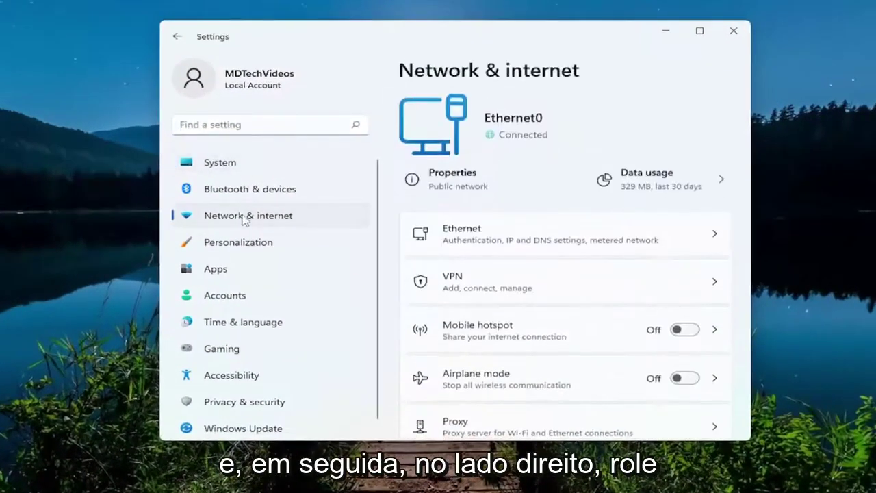
{"action": "scroll", "coordinate": [628, 232], "scroll_direction": "down", "scroll_amount": 3}
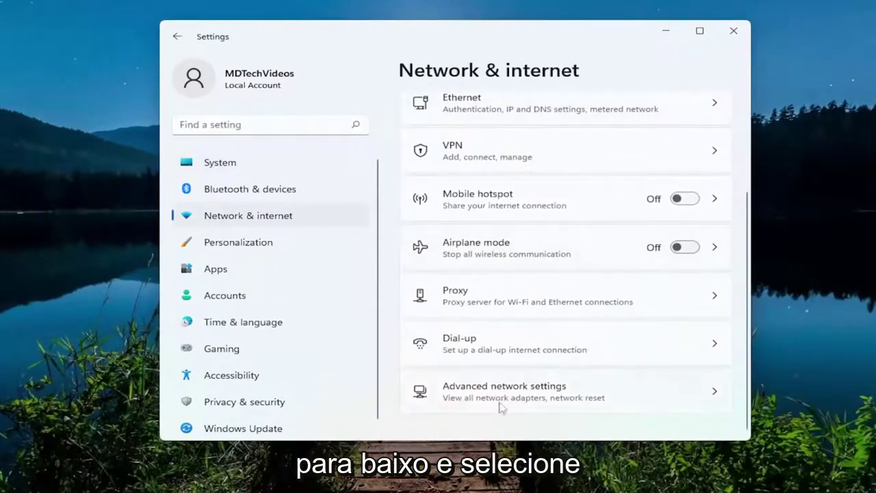
{"action": "left_click", "coordinate": [523, 391]}
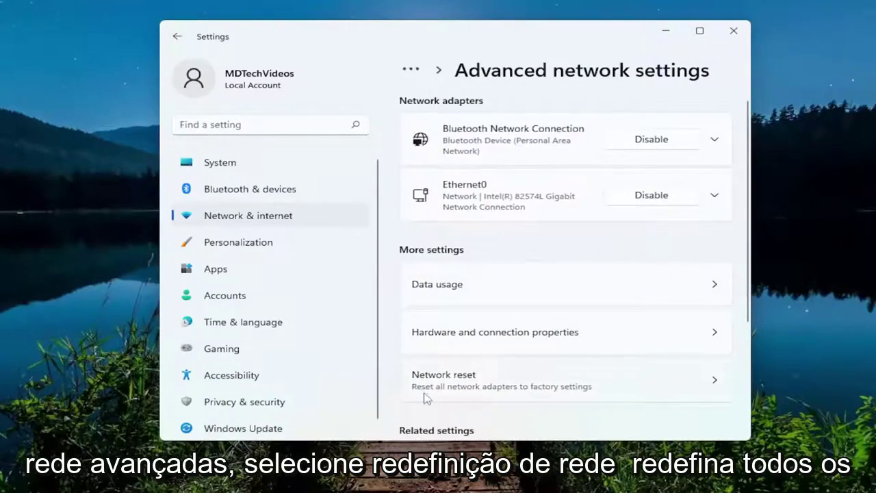
{"action": "left_click", "coordinate": [559, 387]}
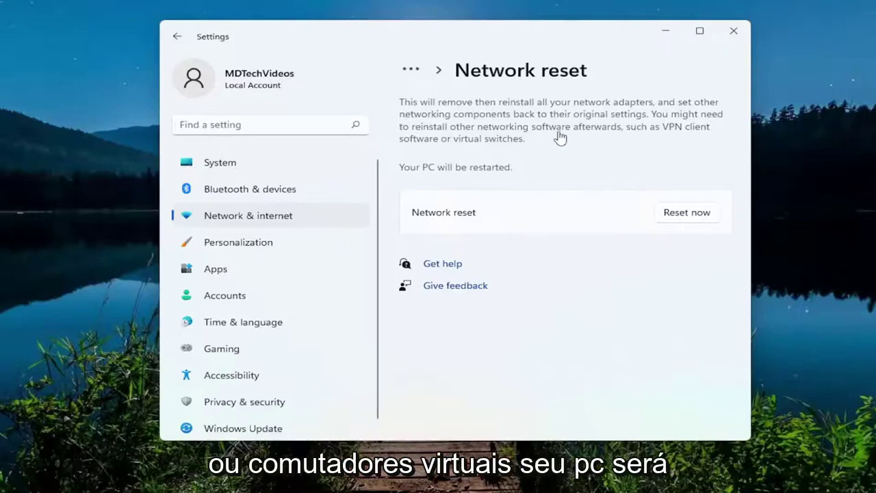
- Confirm the network reset with Reset now and Yes, then close Settings
{"action": "left_click", "coordinate": [687, 213]}
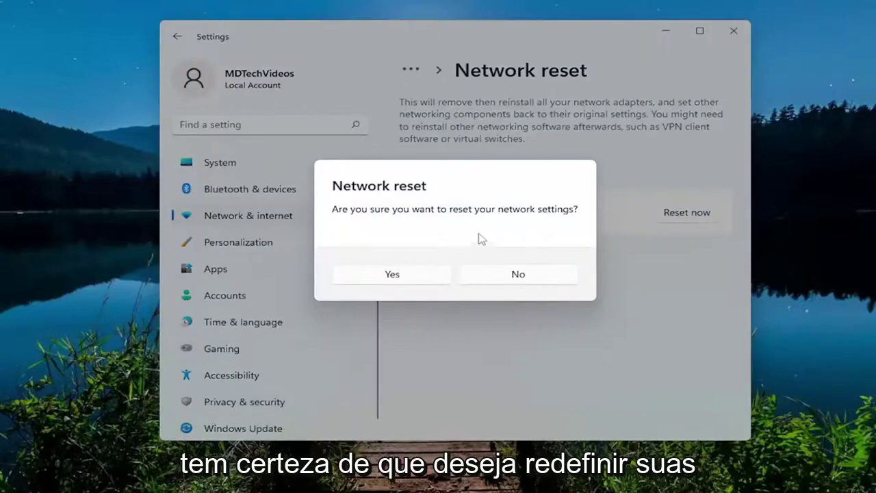
{"action": "left_click", "coordinate": [387, 277]}
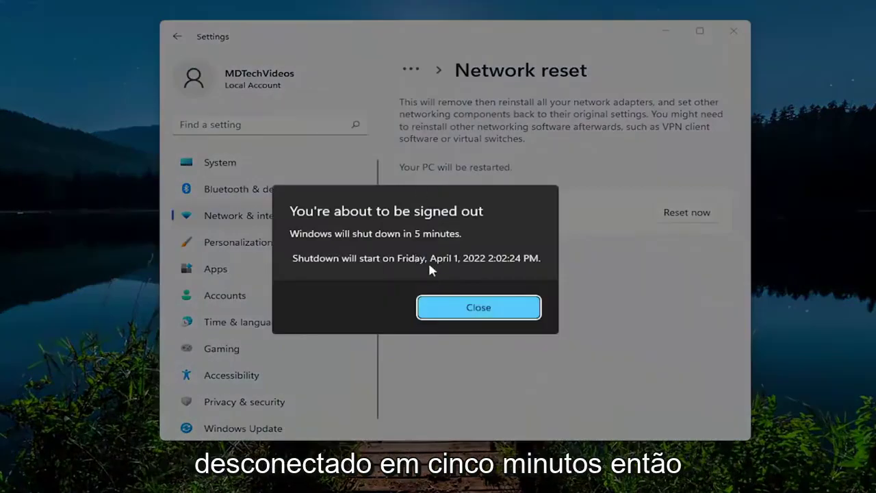
{"action": "left_click", "coordinate": [480, 307]}
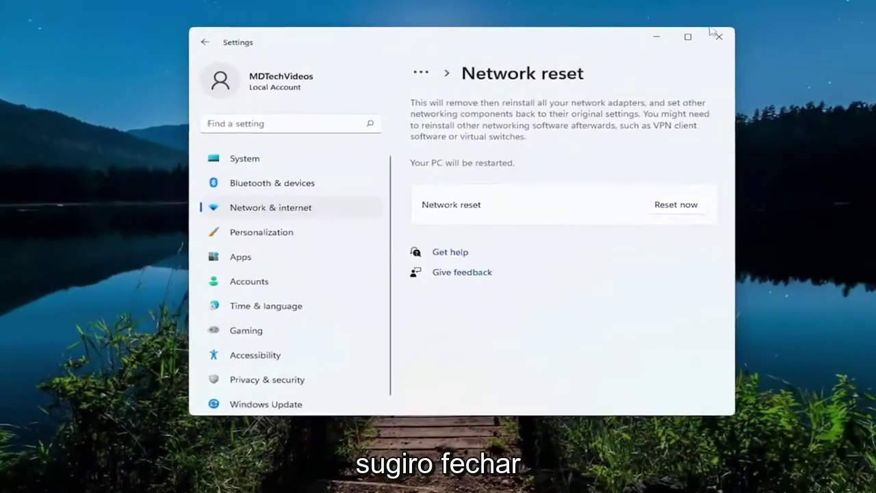
{"action": "left_click", "coordinate": [708, 41]}
- Restart the PC from the Start button's power menu
{"action": "right_click", "coordinate": [335, 490]}
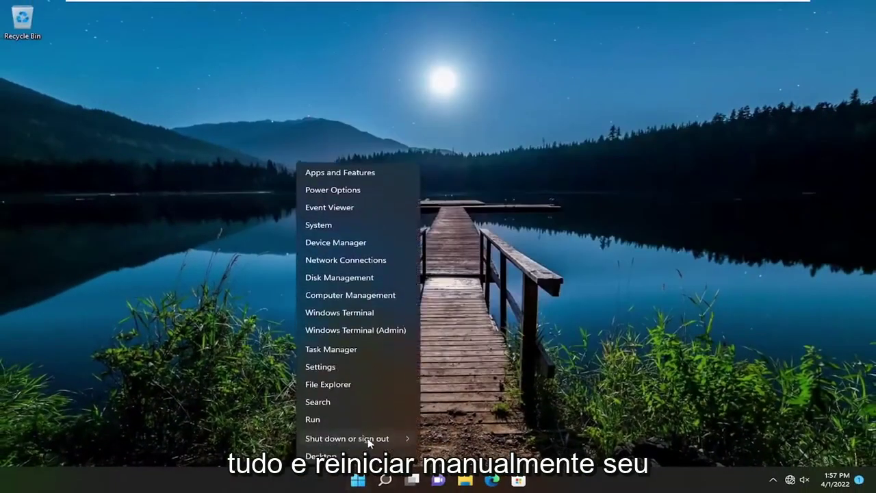
{"action": "mouse_move", "coordinate": [346, 452]}
{"action": "left_click", "coordinate": [440, 453]}
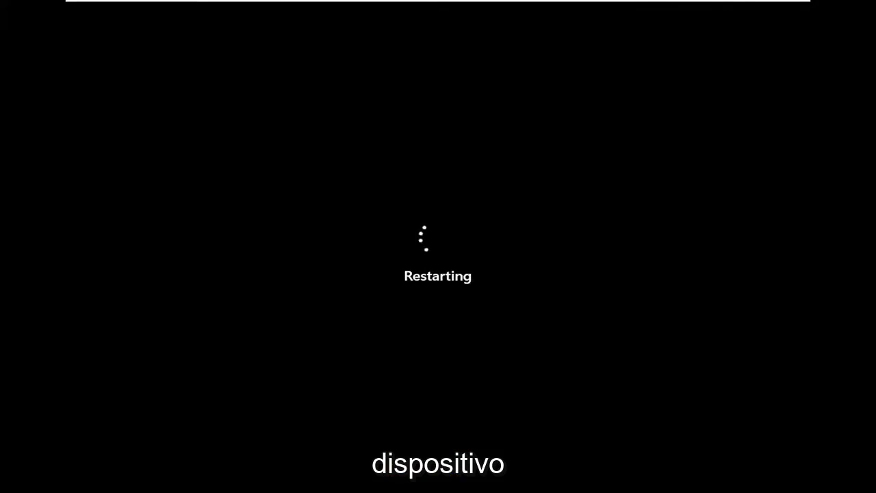